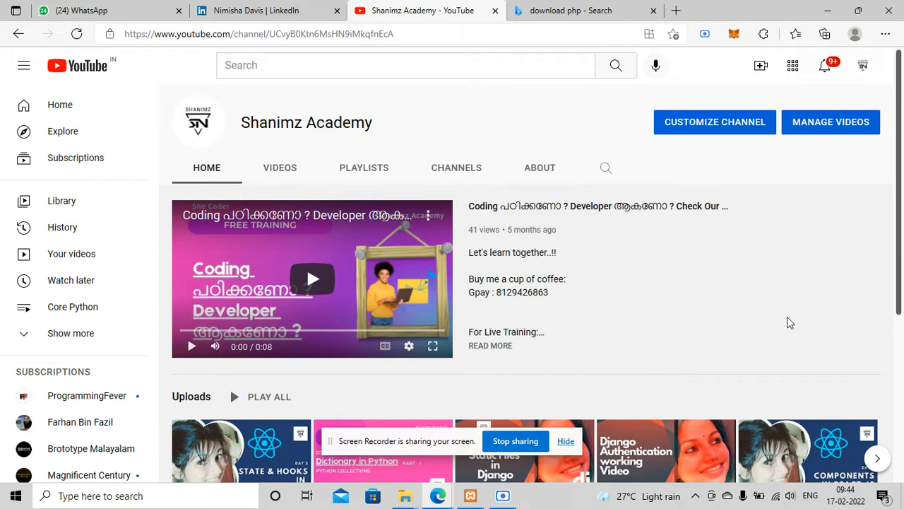
Step: Search Google for "download php" in a new browser tab and open the Downloads page on php.net
click(675, 11)
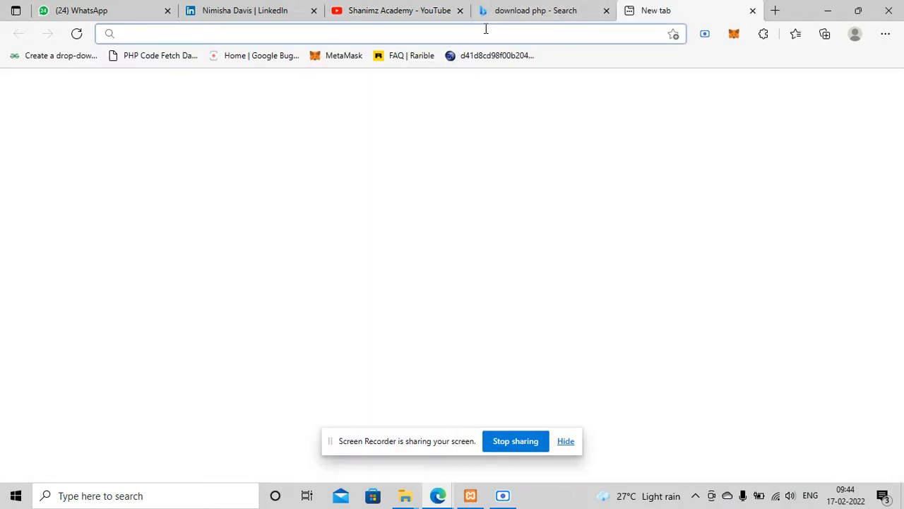
text(goo)
key(Return)
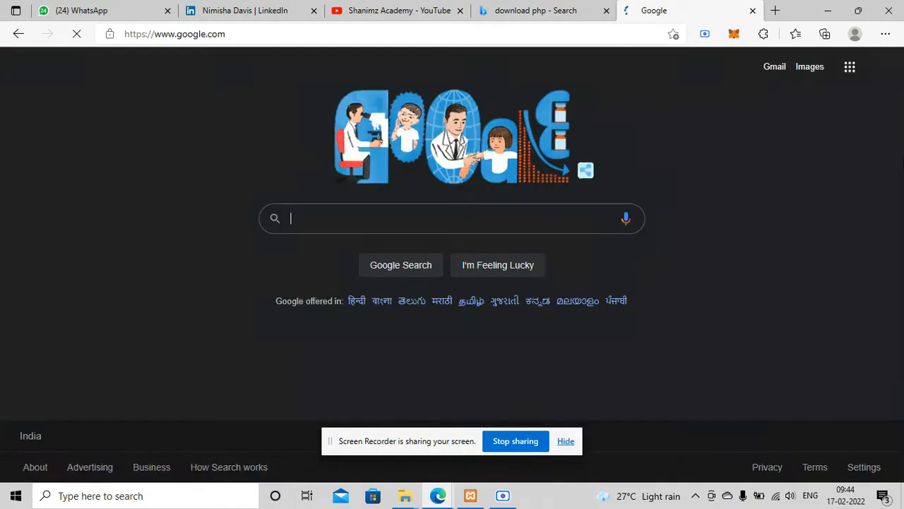
click(515, 224)
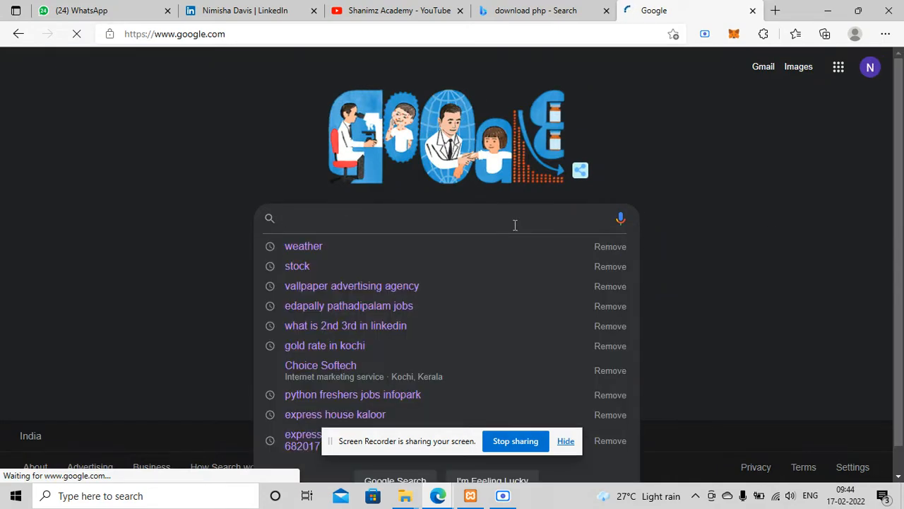
text(download php)
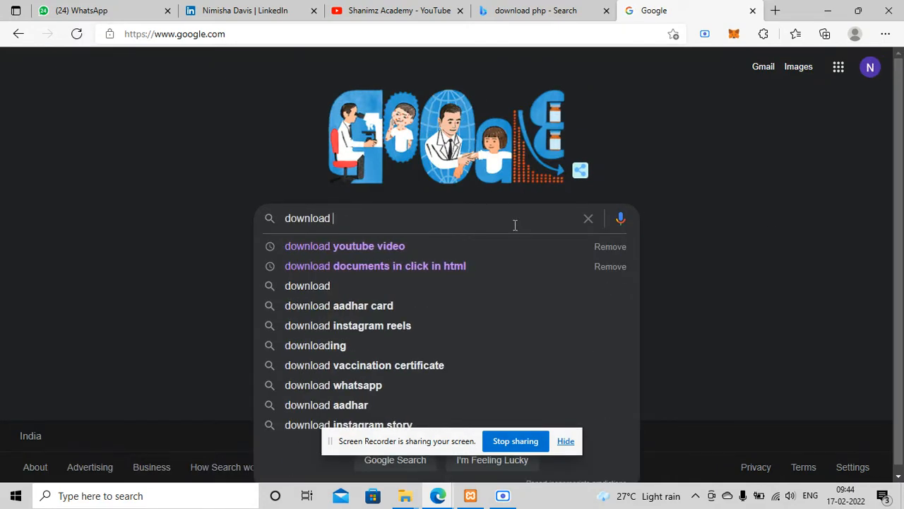
key(Return)
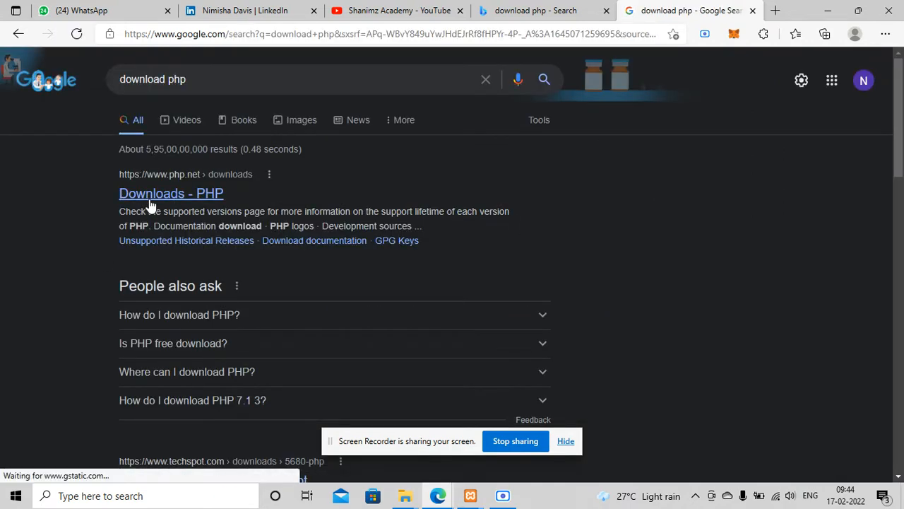
click(212, 194)
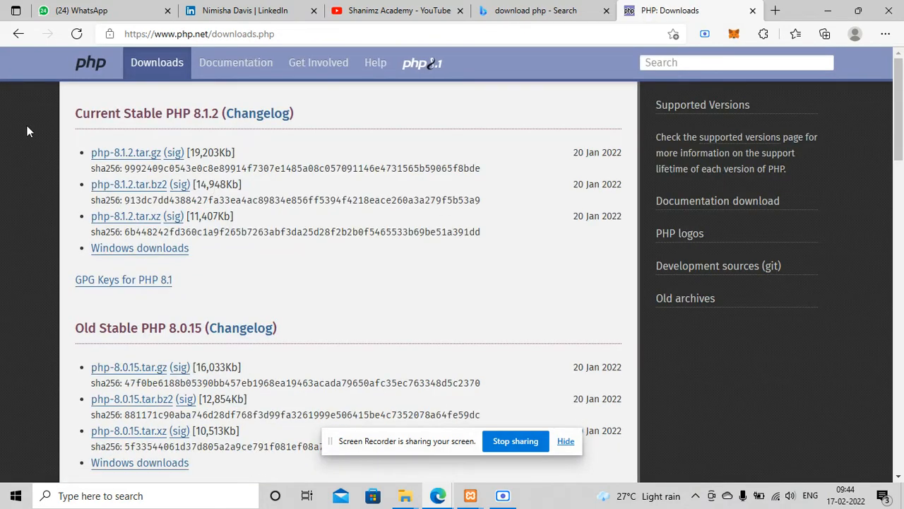
Step: Open the Windows downloads page for the current stable PHP 8.1.2 release and reload it
drag(83, 115, 219, 125)
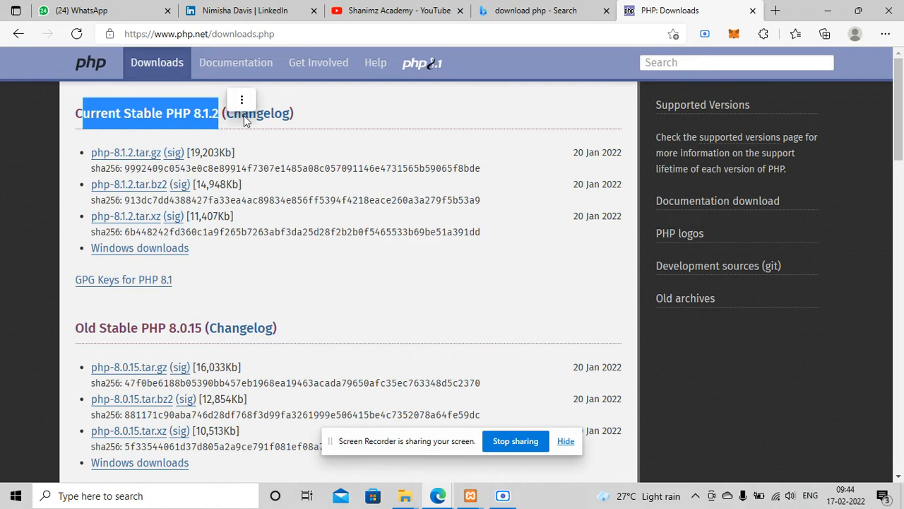
click(846, 497)
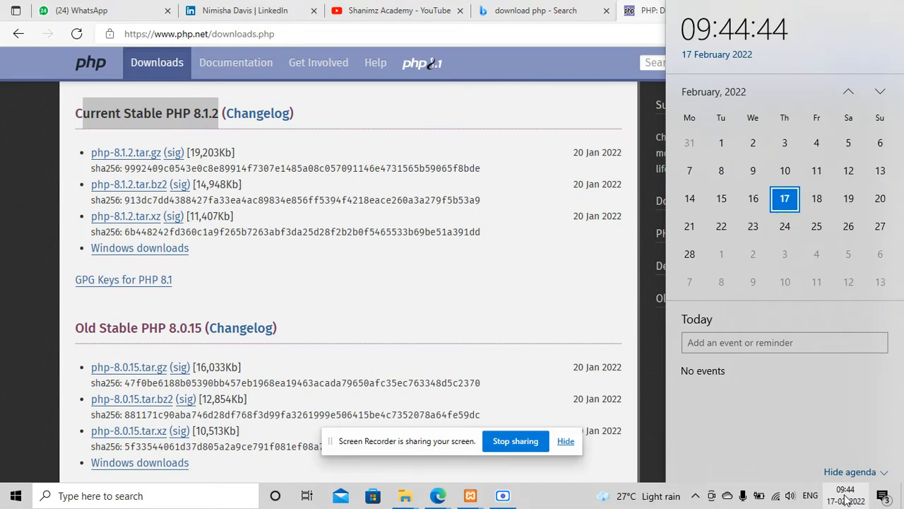
double_click(115, 122)
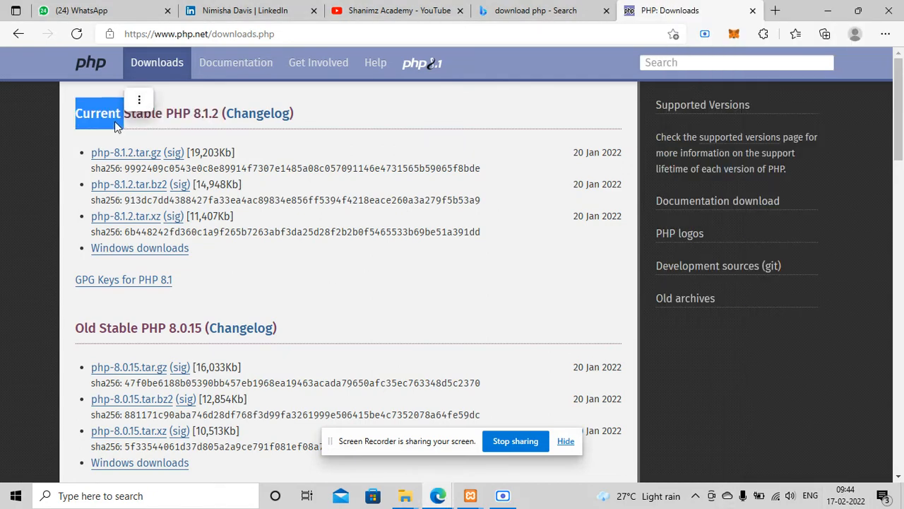
click(123, 259)
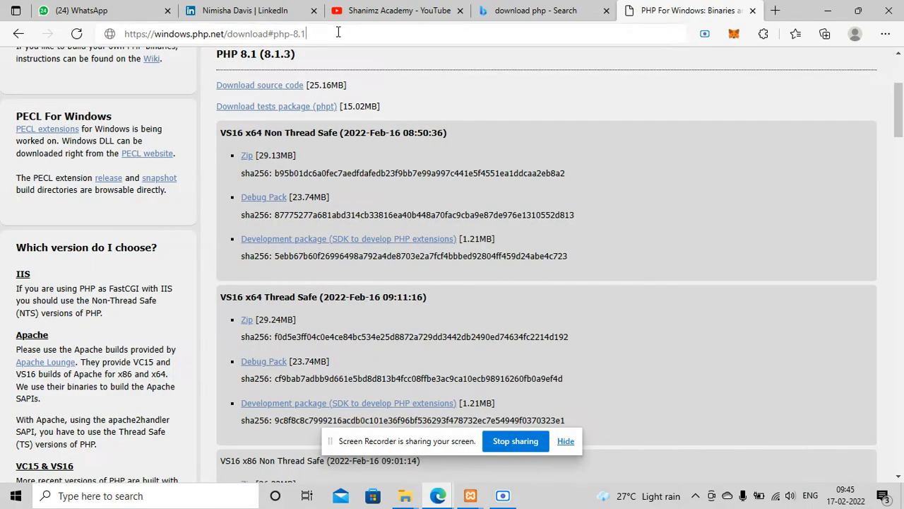
click(339, 32)
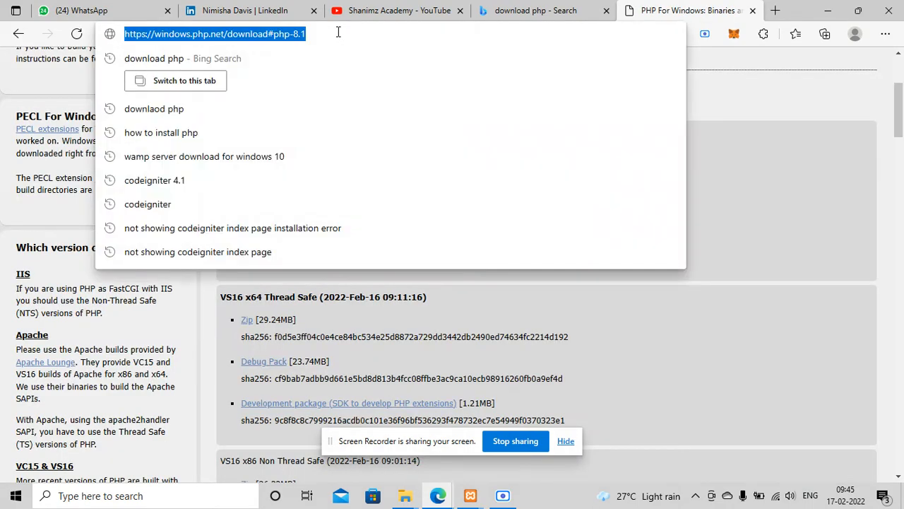
key(Return)
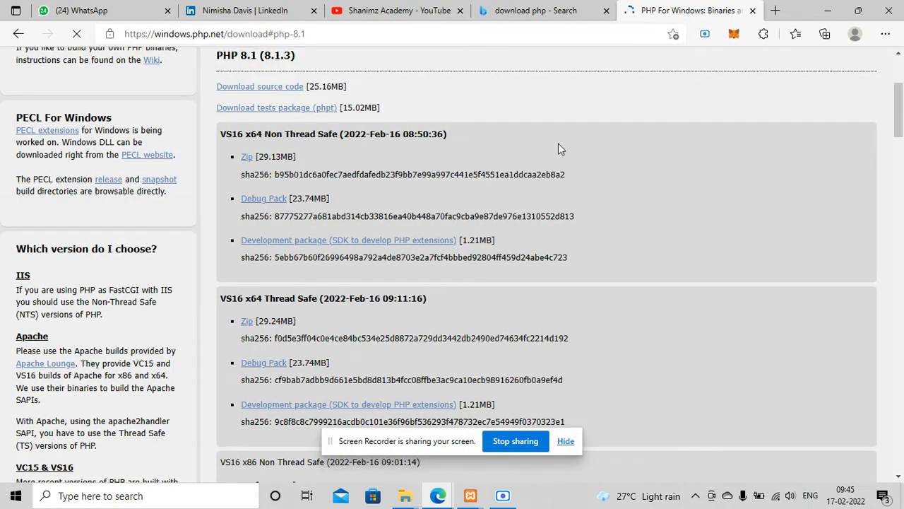
Step: Download the PHP 8.1.3 VS16 x64 Thread Safe zip and remove the duplicate entry from the browser's download list
mouse_move(898, 96)
mouse_down()
mouse_move(898, 86)
mouse_move(900, 106)
mouse_up()
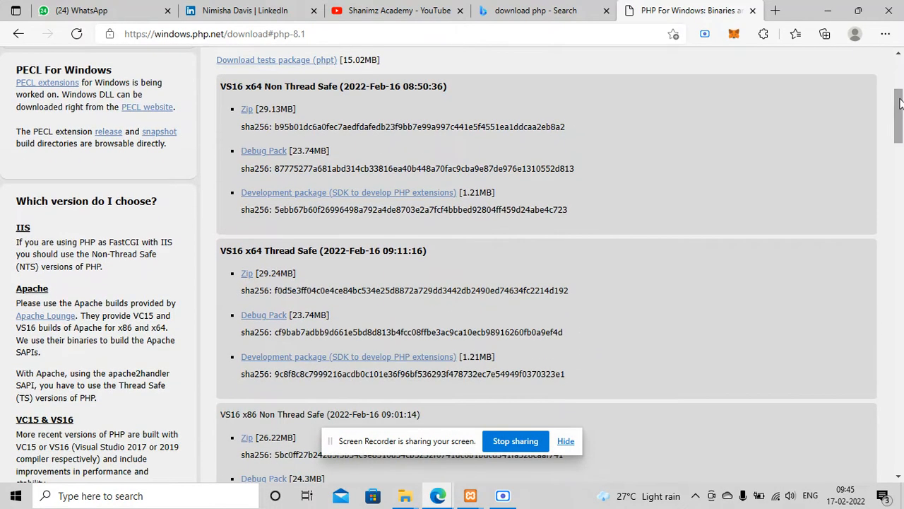
double_click(288, 88)
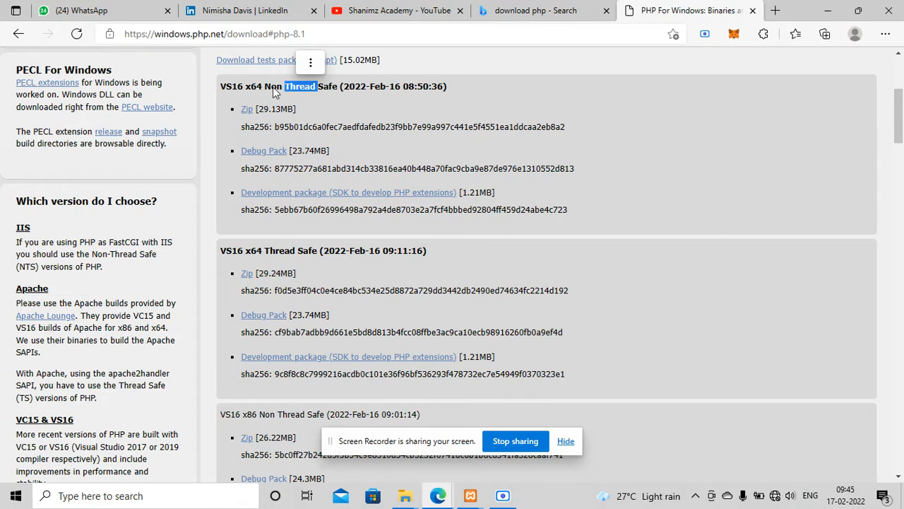
double_click(274, 87)
click(284, 250)
double_click(284, 250)
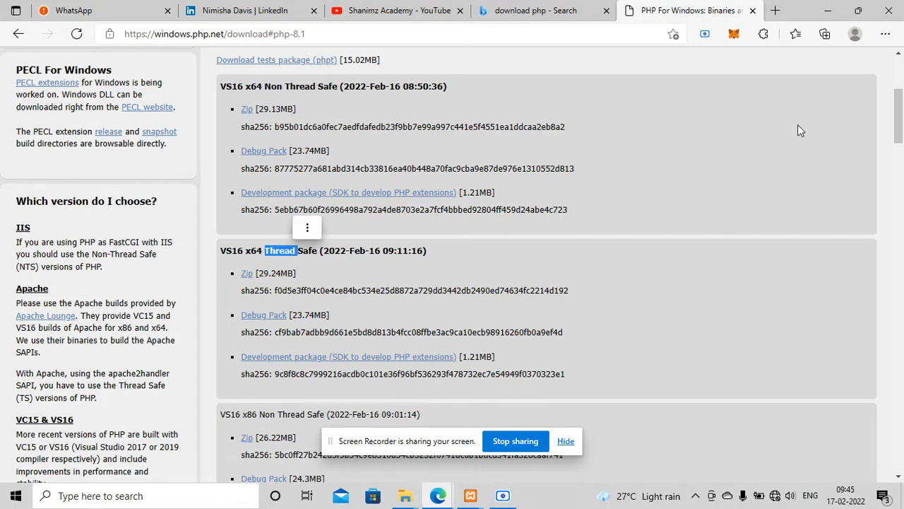
drag(899, 121, 900, 146)
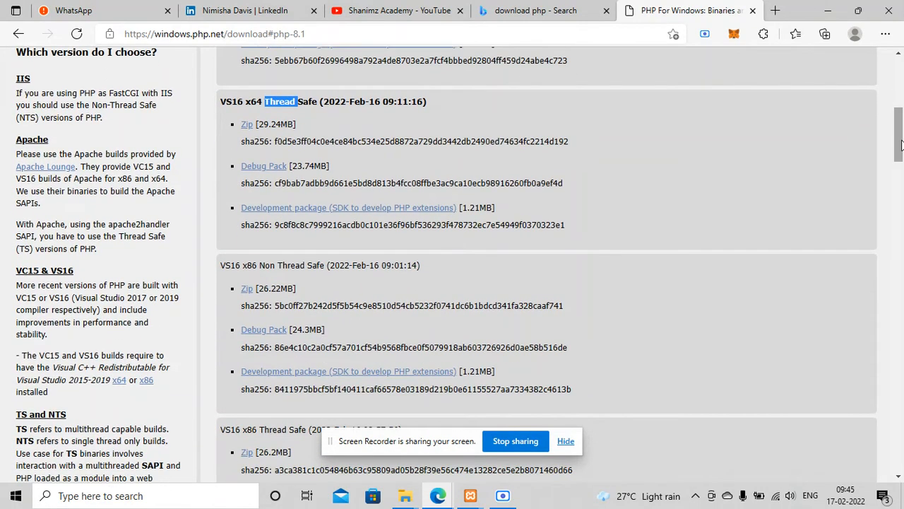
click(296, 104)
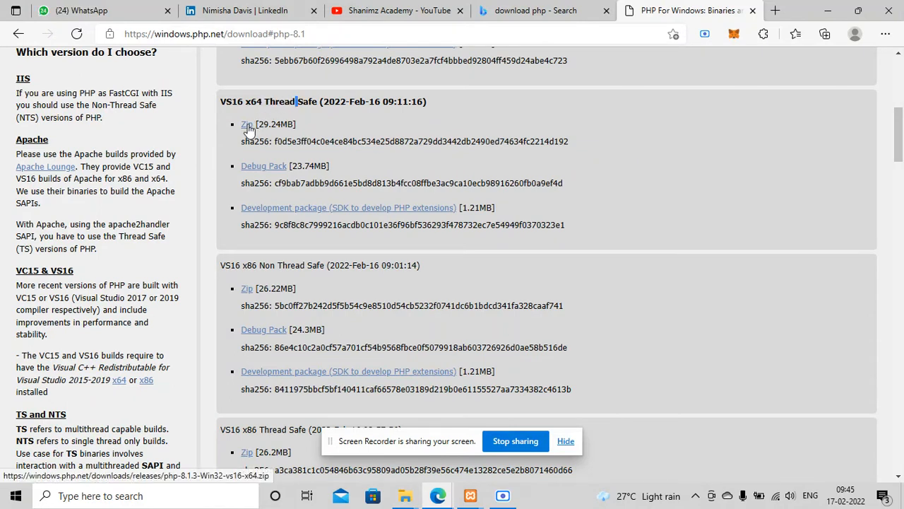
click(247, 125)
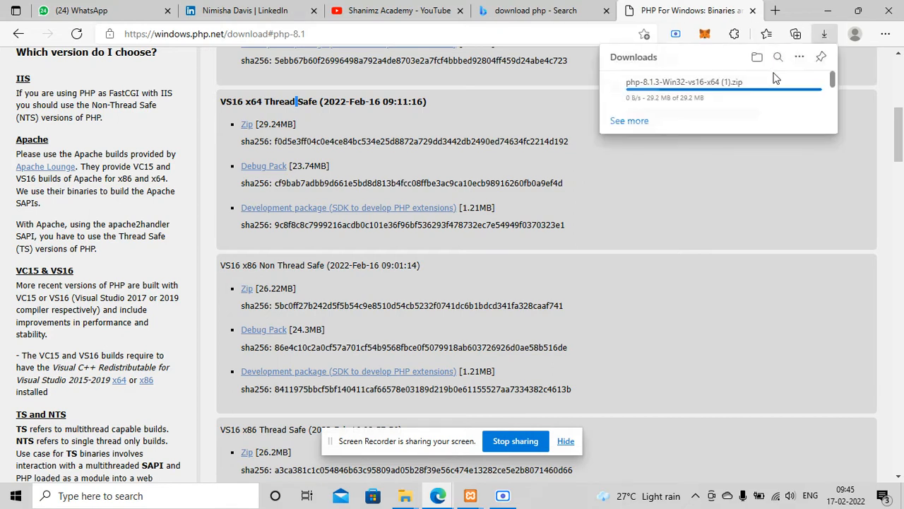
click(809, 86)
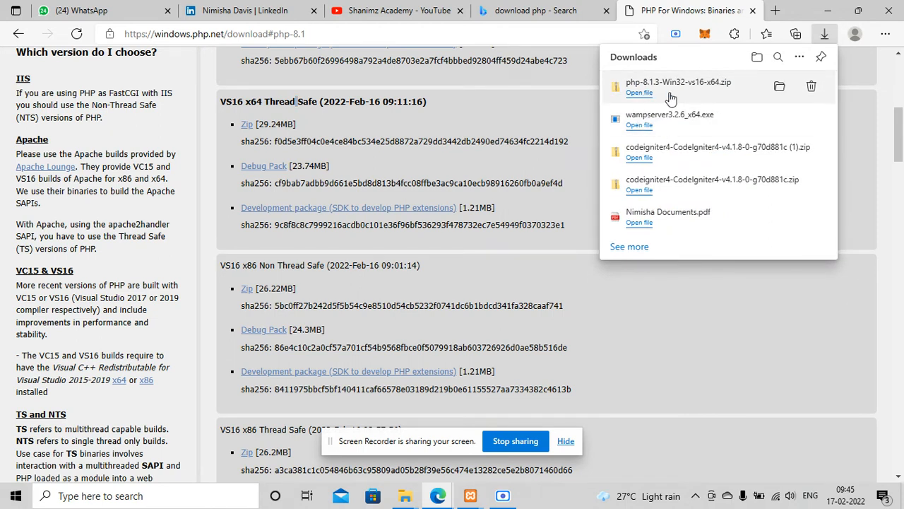
Step: Switch to File Explorer and copy php-8.1.3-Win32-vs16-x64.zip from the Downloads folder into Pictures
mouse_move(404, 495)
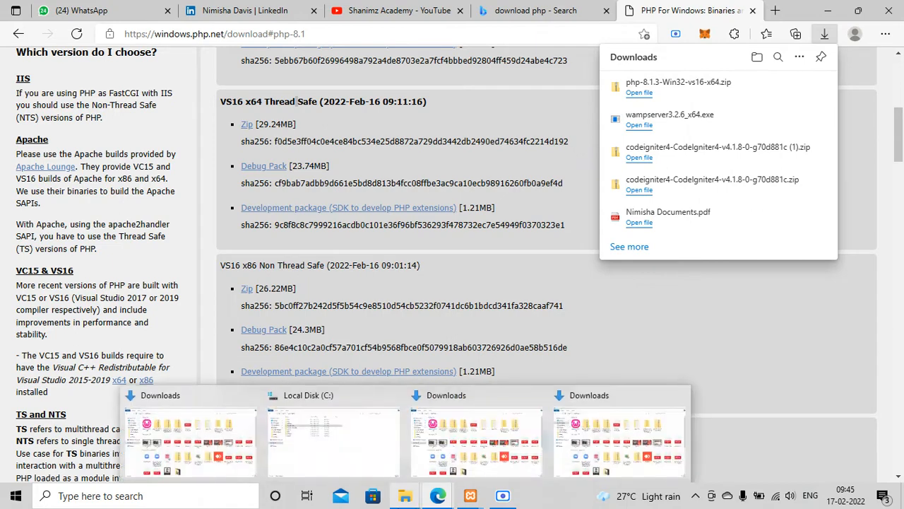
mouse_move(479, 455)
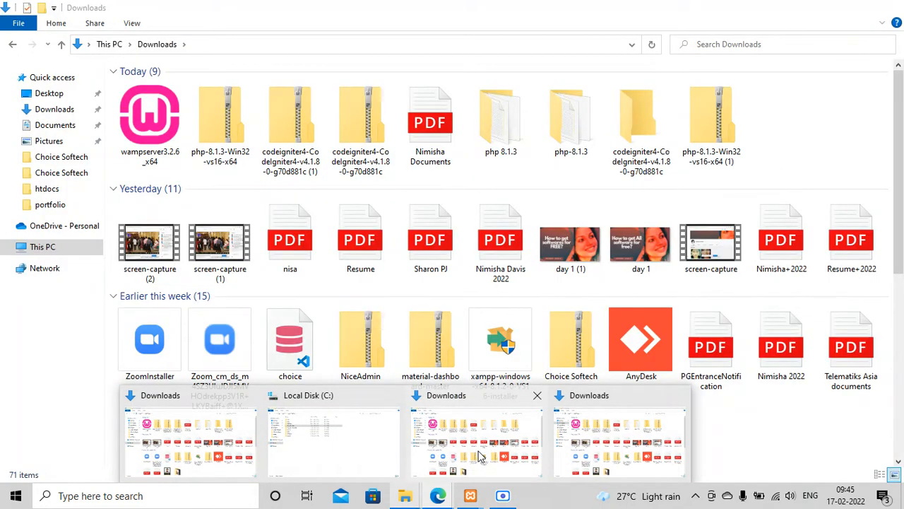
click(479, 455)
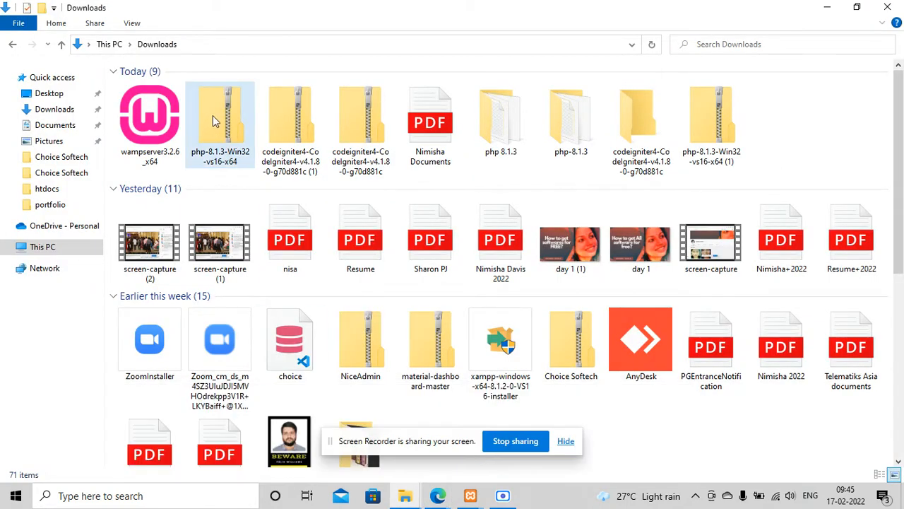
click(218, 124)
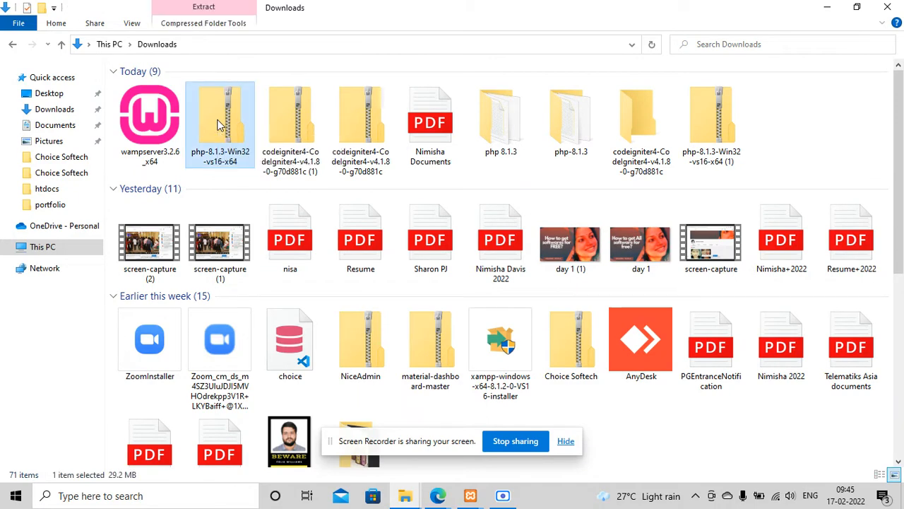
click(62, 127)
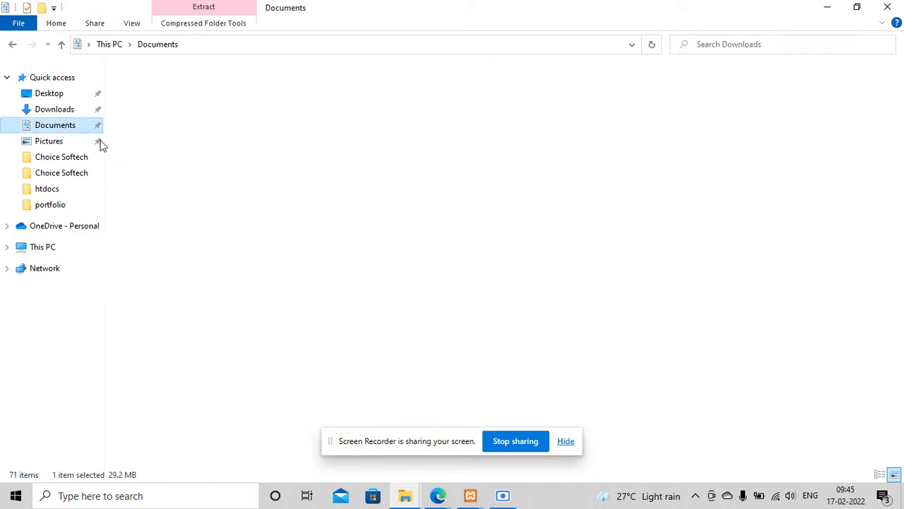
click(58, 141)
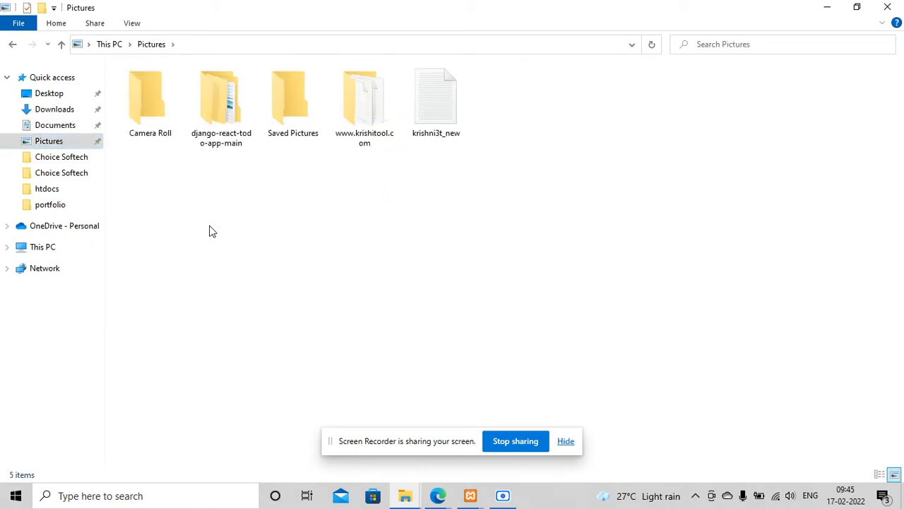
key(ctrl+v)
click(357, 97)
ctrl+click(423, 111)
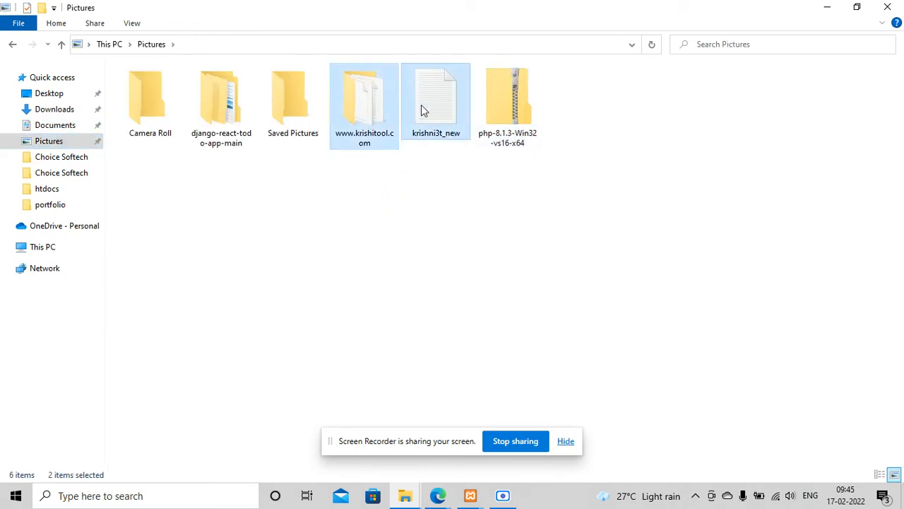
key(Delete)
Step: Extract the php-8.1.3-Win32-vs16-x64 zip in Pictures to the suggested destination folder
click(355, 127)
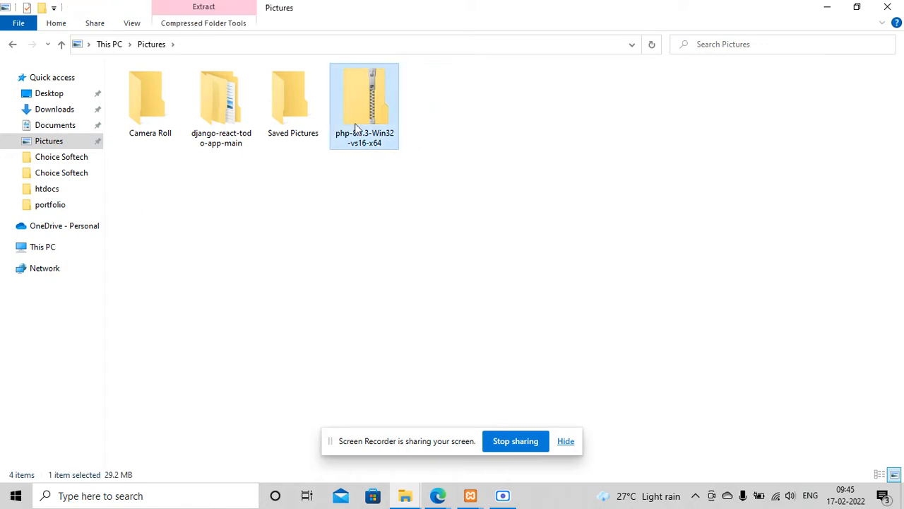
right_click(355, 127)
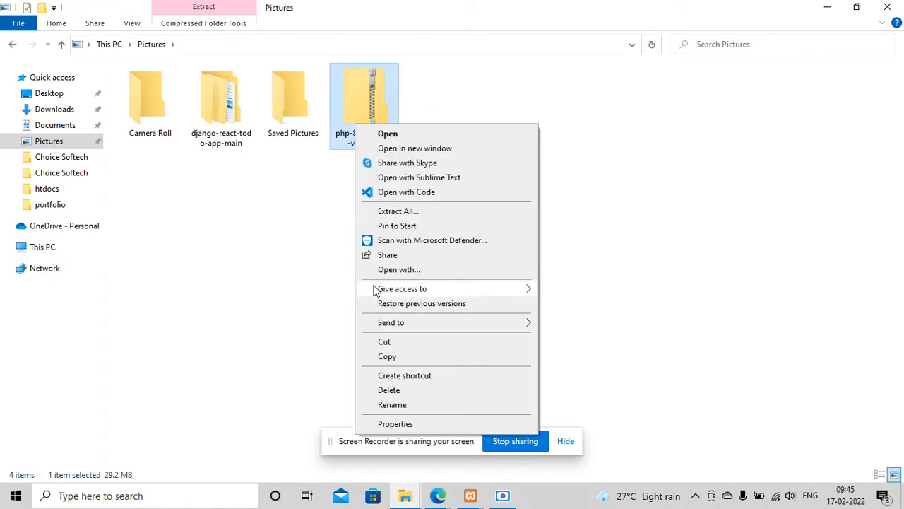
click(408, 212)
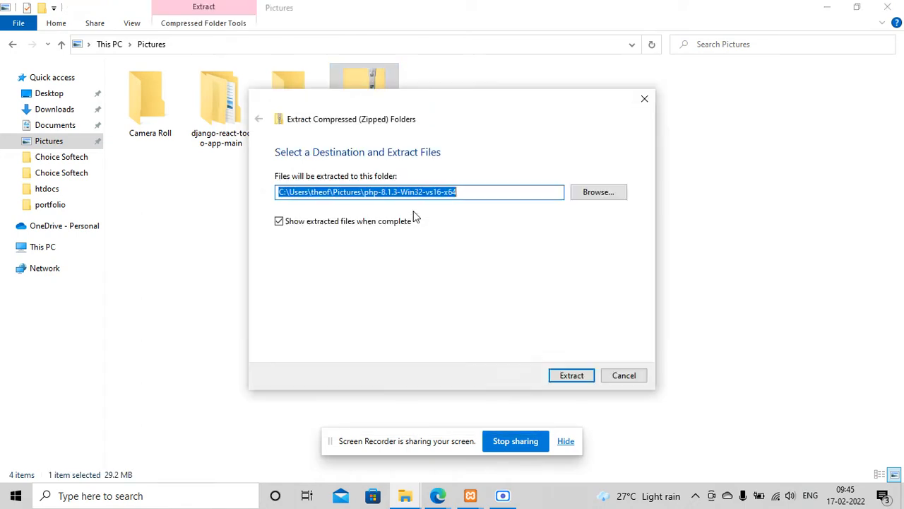
key(Return)
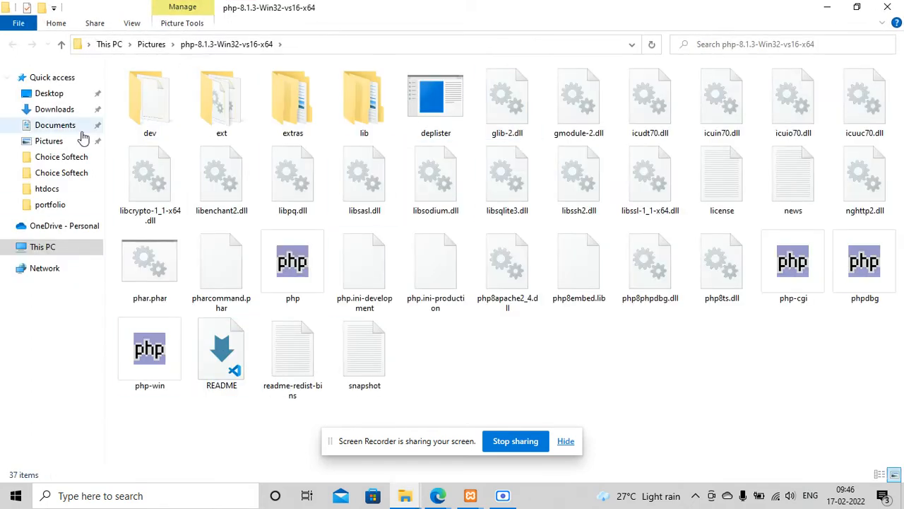
Step: Return to the Pictures folder and rename the extracted PHP folder to "php 8.1.3"
click(147, 44)
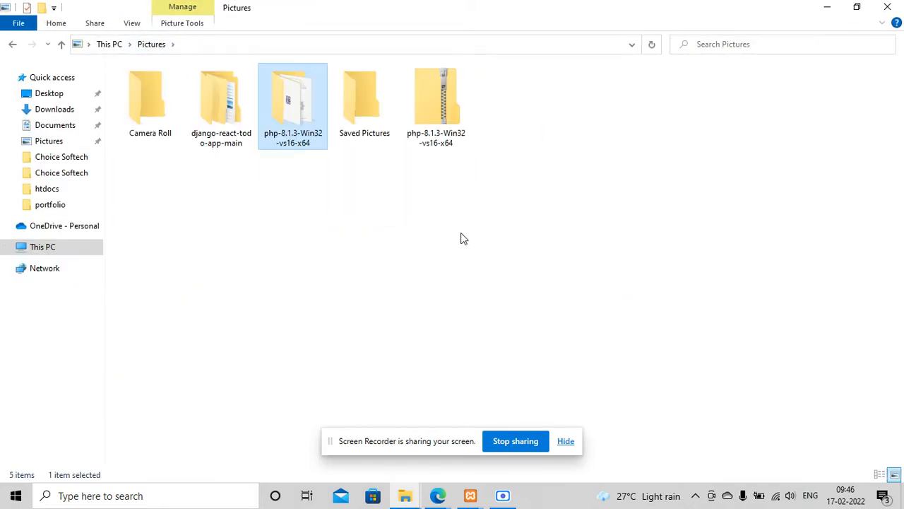
right_click(286, 117)
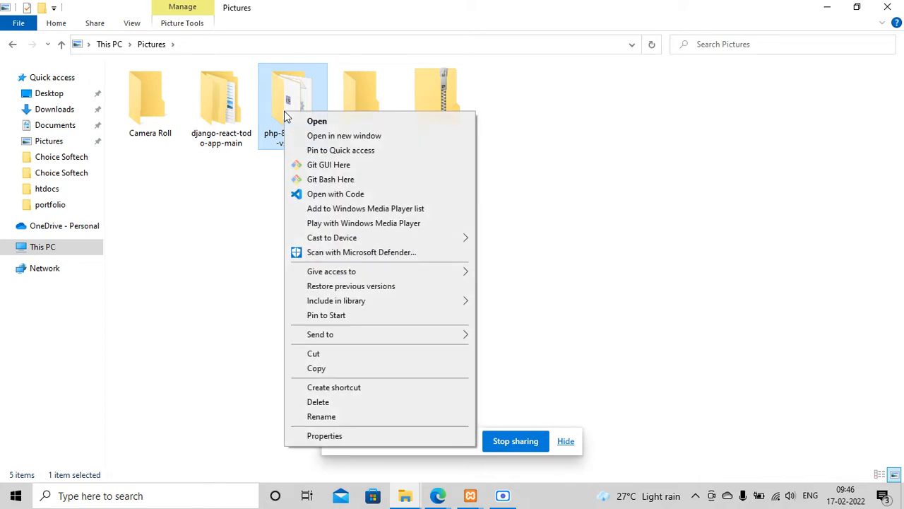
click(329, 417)
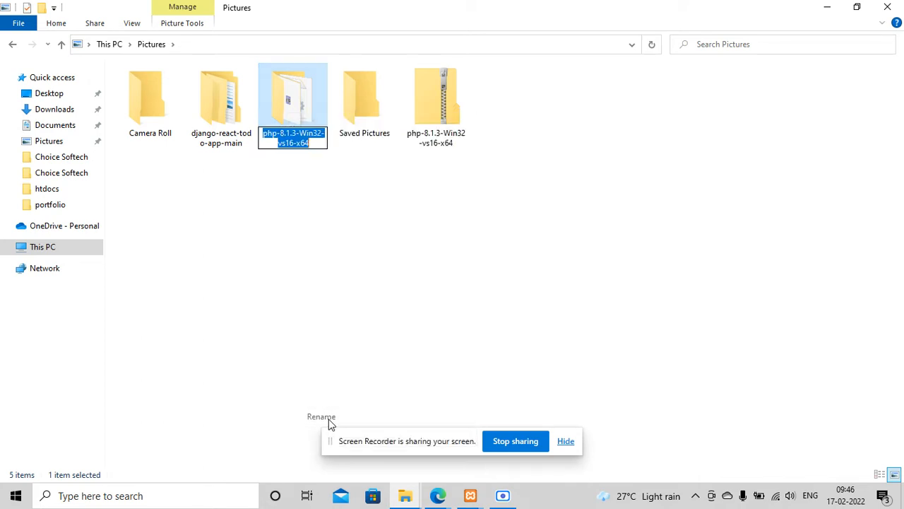
text(php)
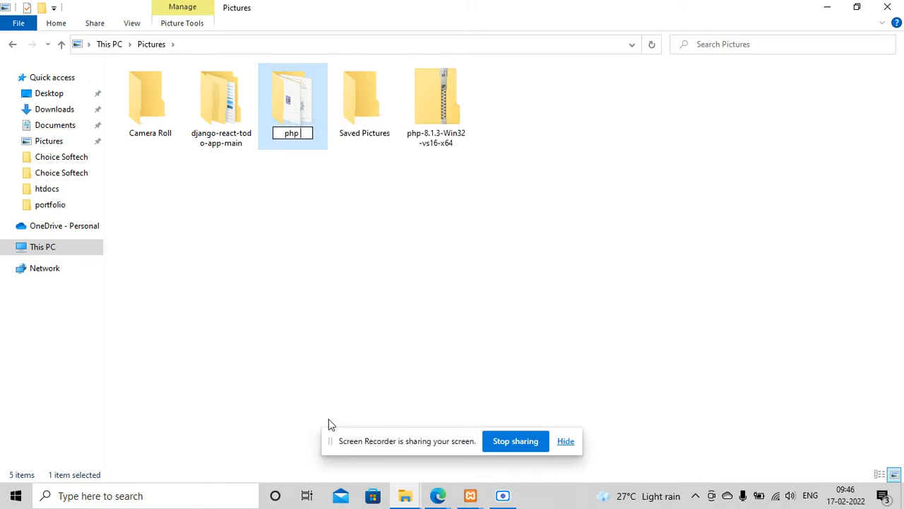
text( 8.1.3)
key(Return)
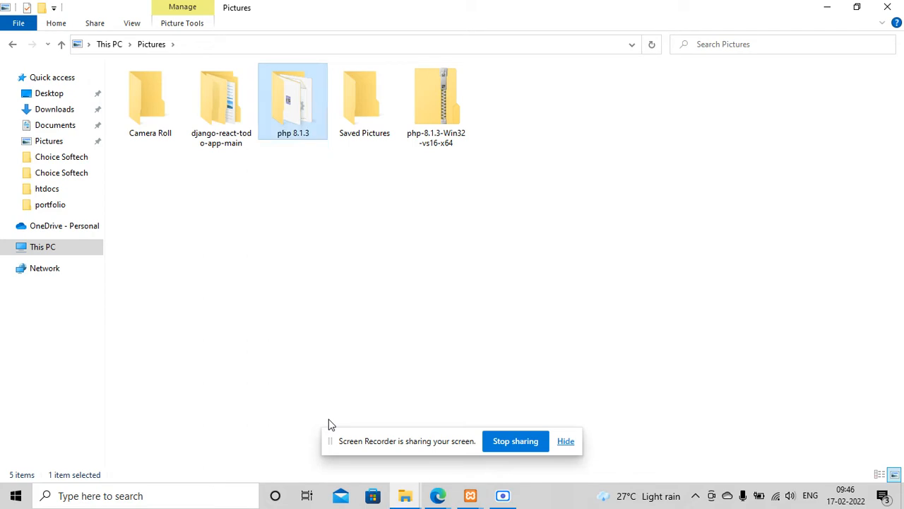
Step: Copy the php 8.1.3 folder from Pictures and go to the Program Files folder on Local Disk (C:)
right_click(293, 106)
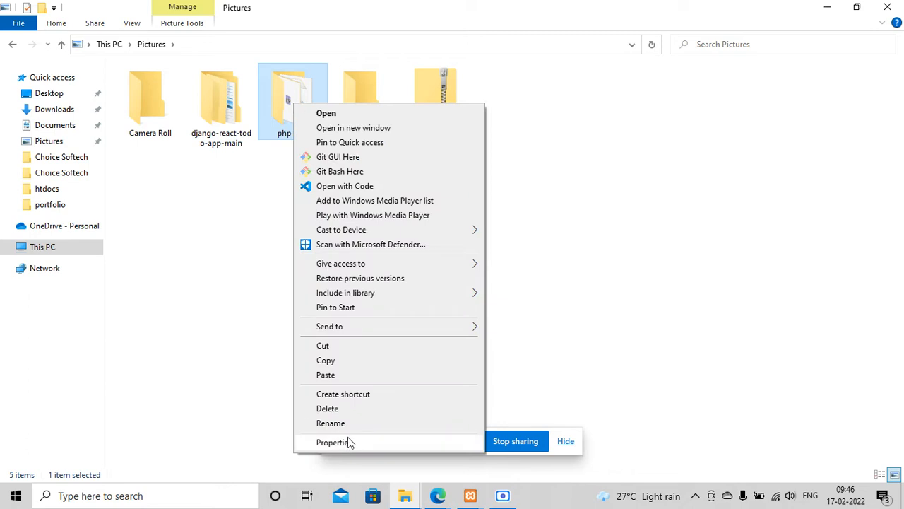
click(359, 360)
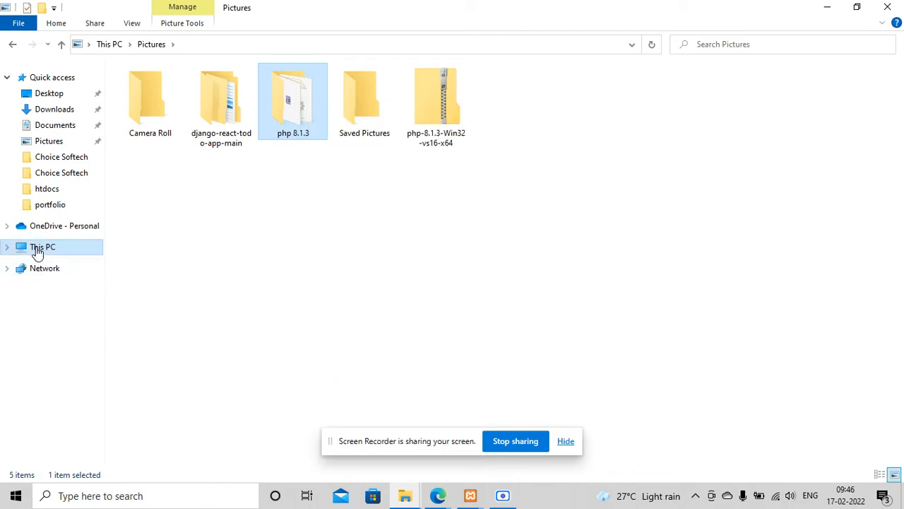
click(37, 248)
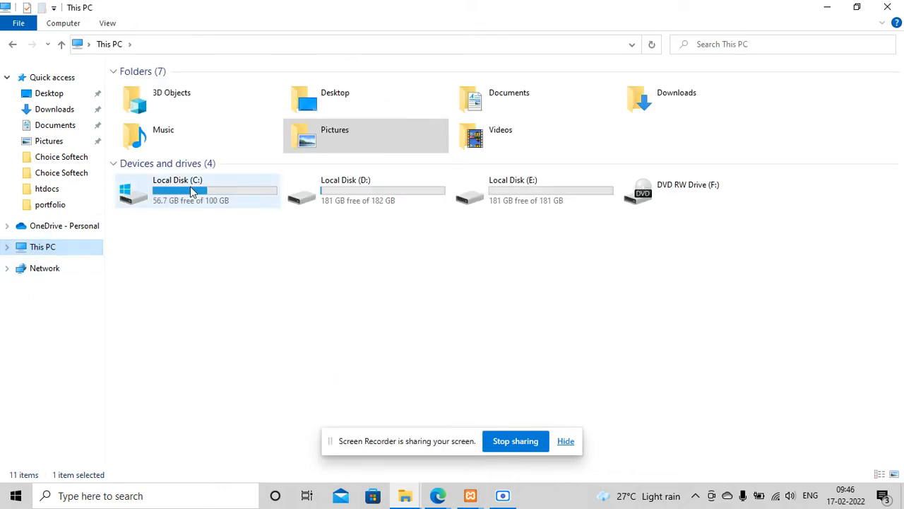
double_click(208, 132)
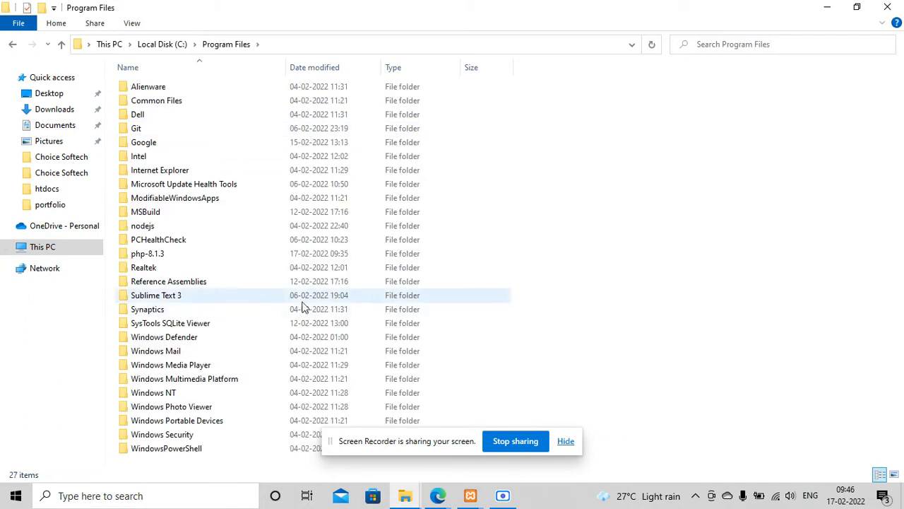
Step: Open the php-8.1.3 folder in Program Files and copy its full path, C:\Program Files\php-8.1.3
click(250, 258)
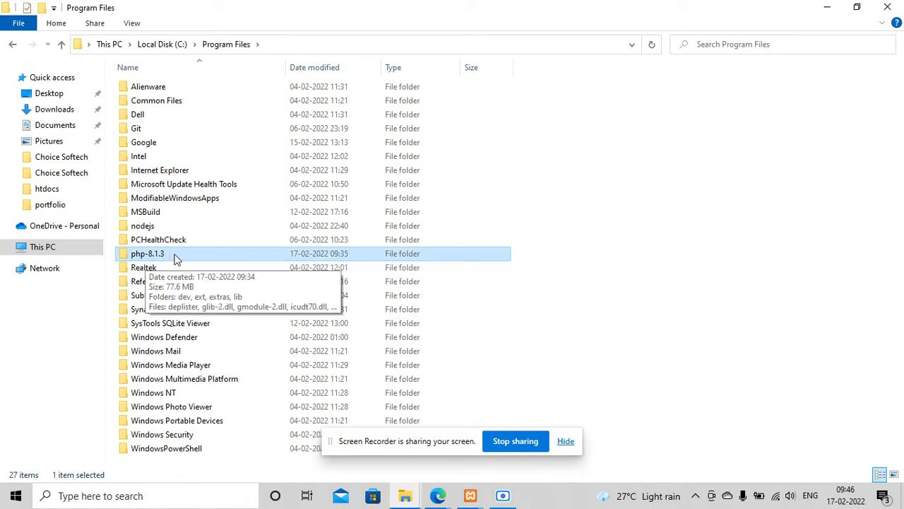
double_click(176, 260)
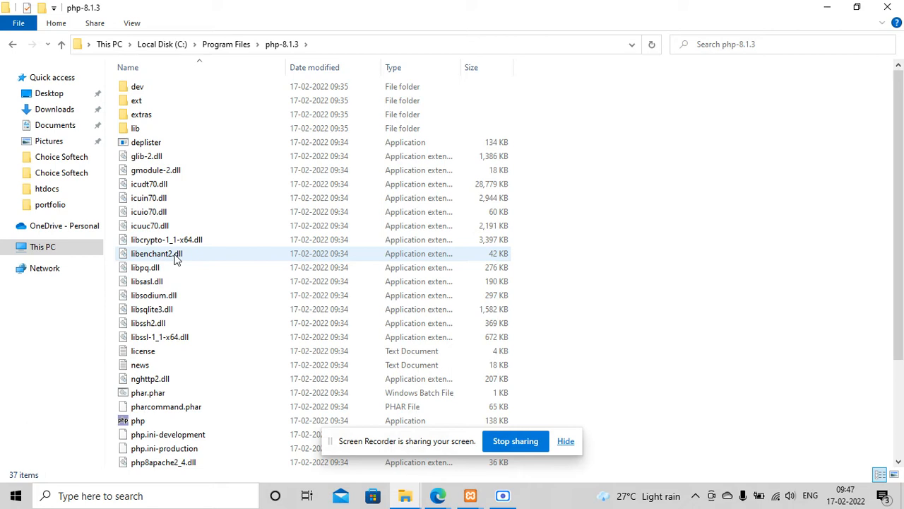
click(378, 46)
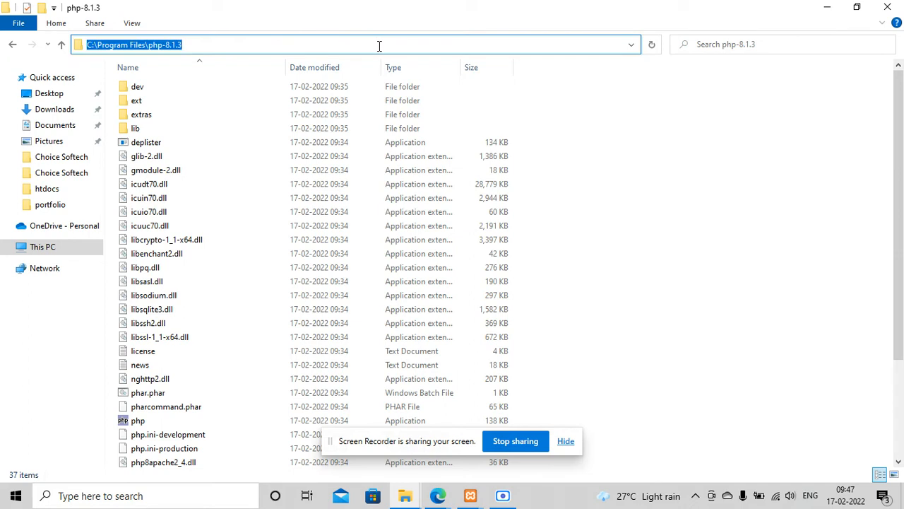
Step: Search Windows for "envir", open the system environment variables settings and bring up the Environment Variables dialog
click(125, 488)
text(envir)
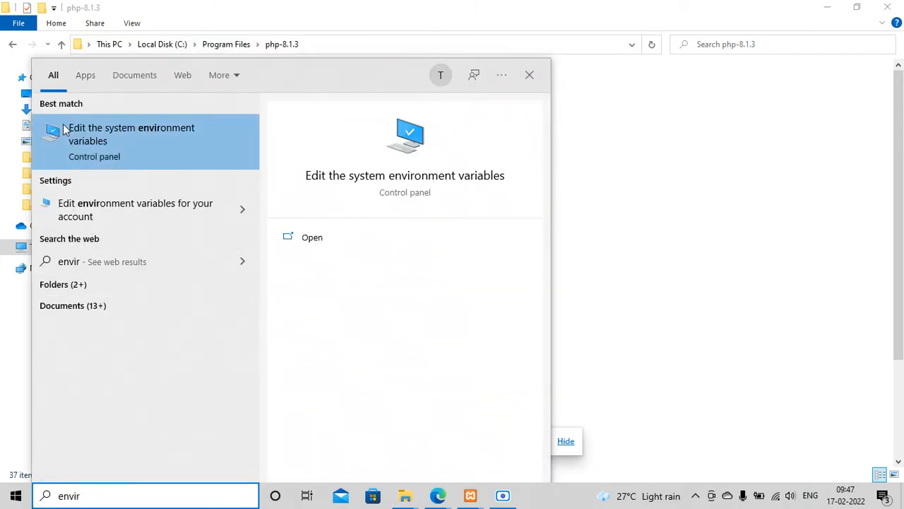
click(100, 159)
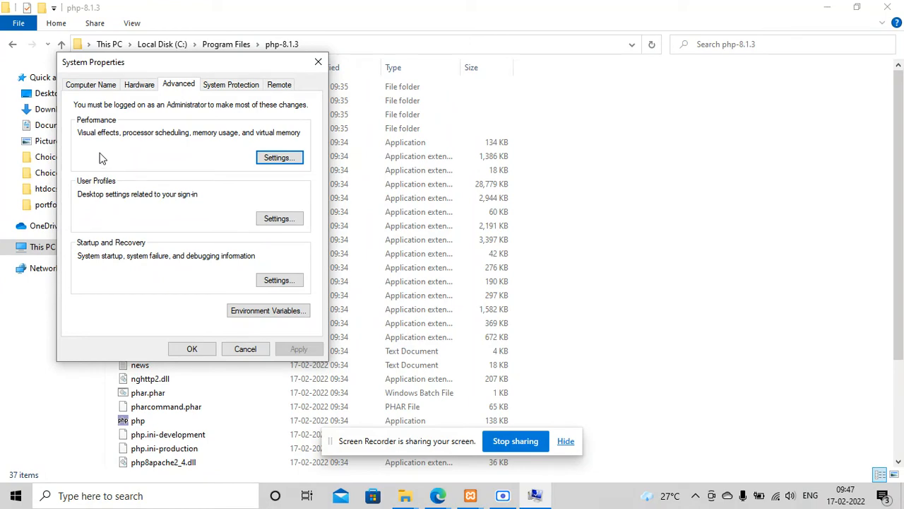
click(265, 312)
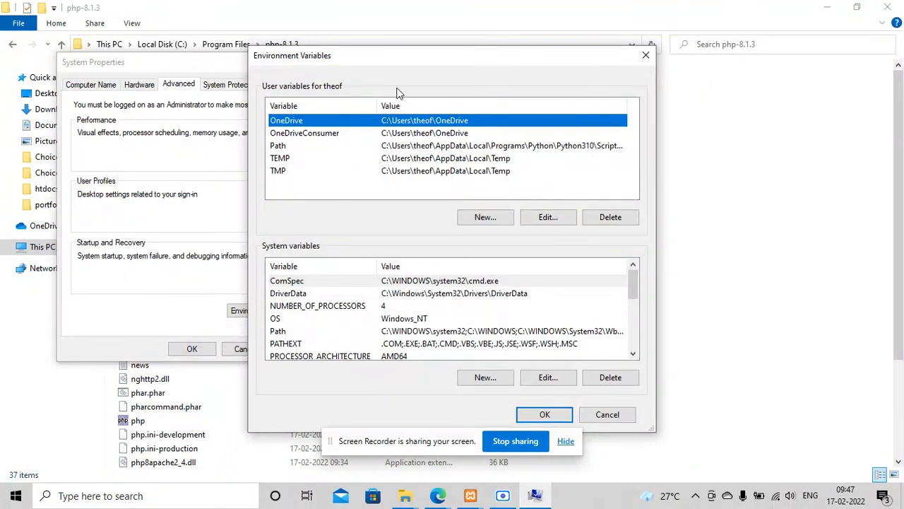
click(646, 56)
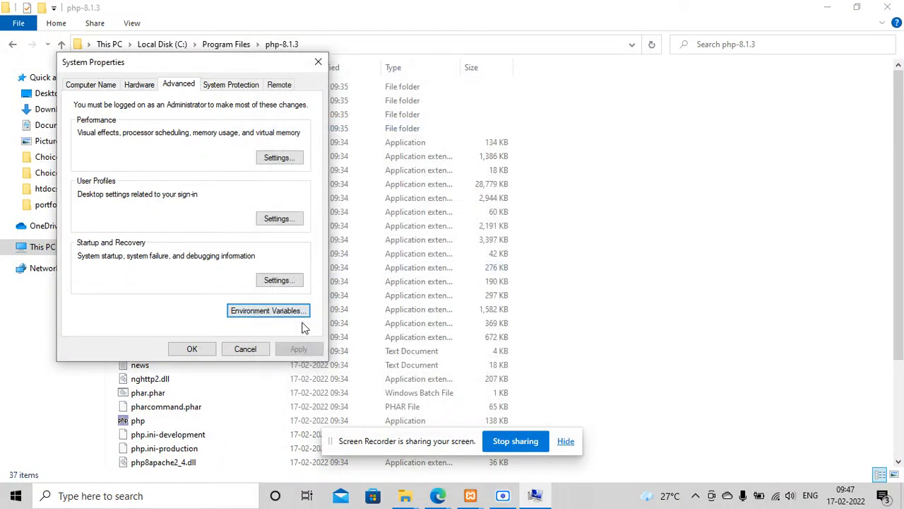
click(269, 312)
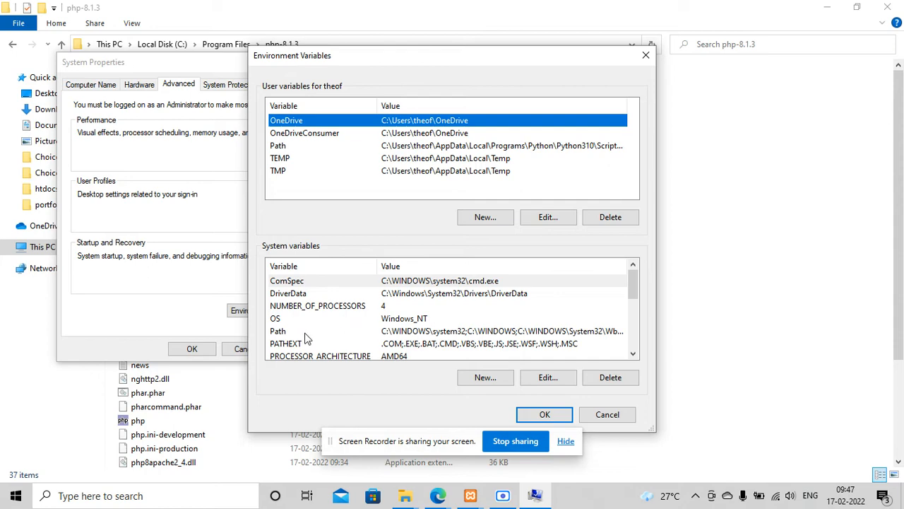
Step: Edit the system Path variable and delete its existing C:\Program Files\php-8.1.3 entry
click(279, 331)
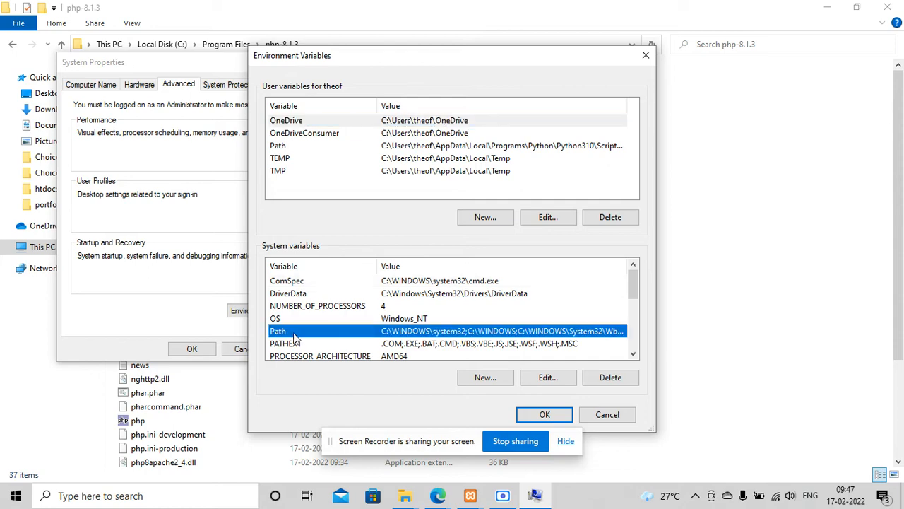
double_click(293, 334)
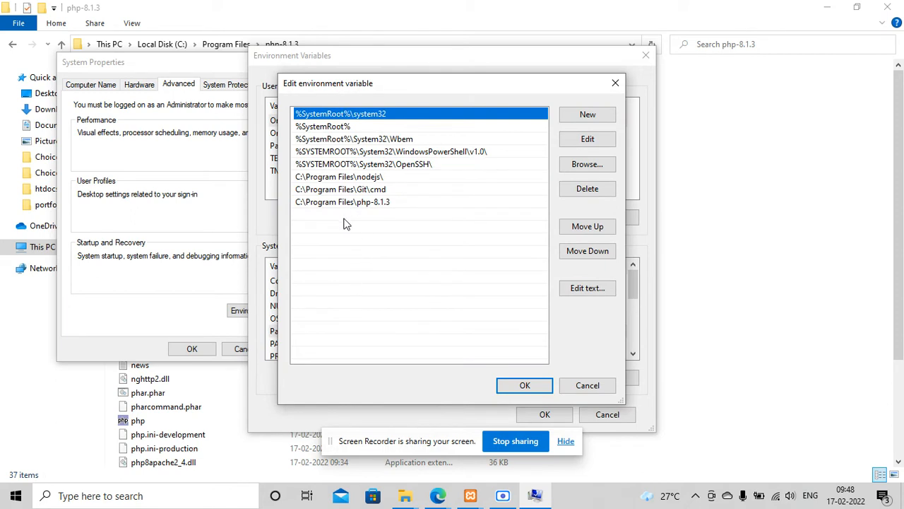
click(392, 178)
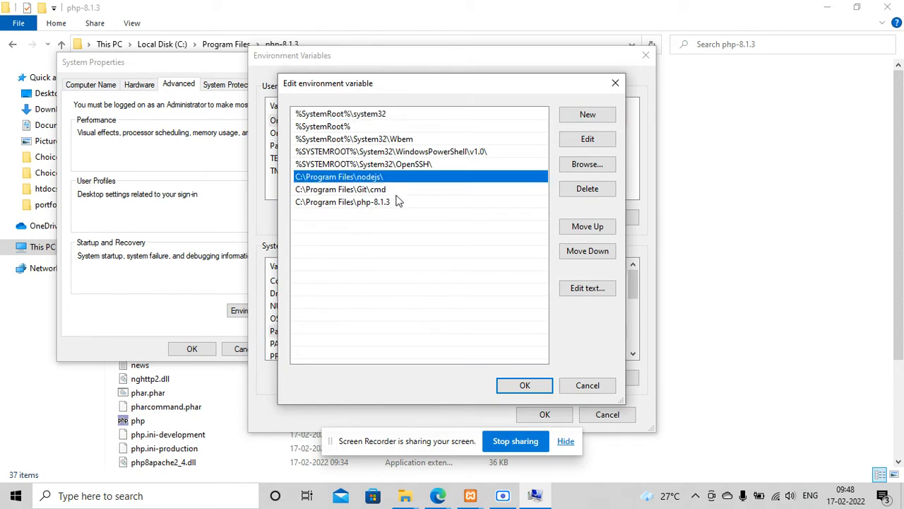
click(397, 192)
click(398, 204)
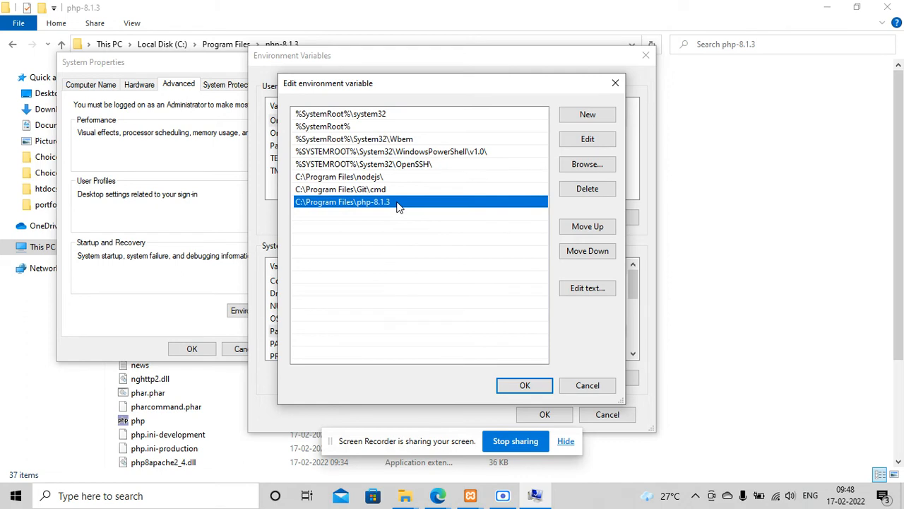
click(586, 191)
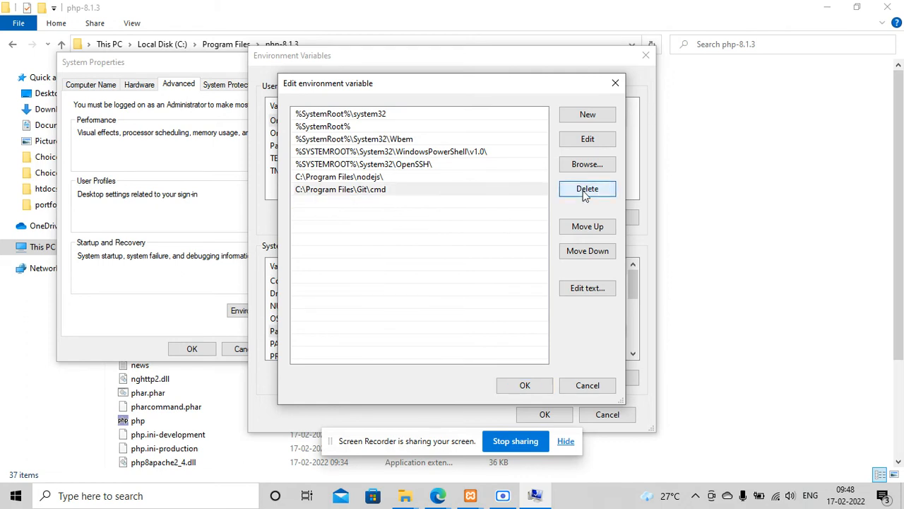
click(474, 222)
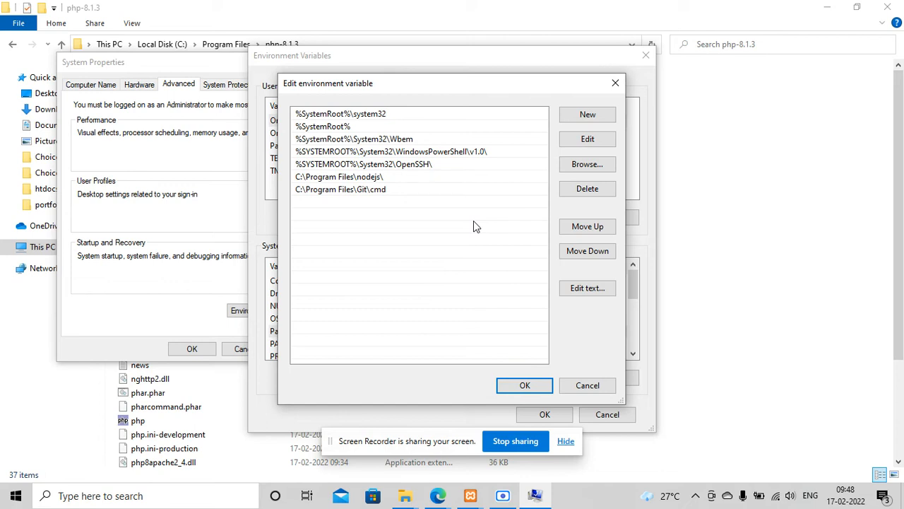
Step: Add C:\Program Files\php-8.1.3 as a new entry in the system Path variable and save all open settings dialogs
click(590, 120)
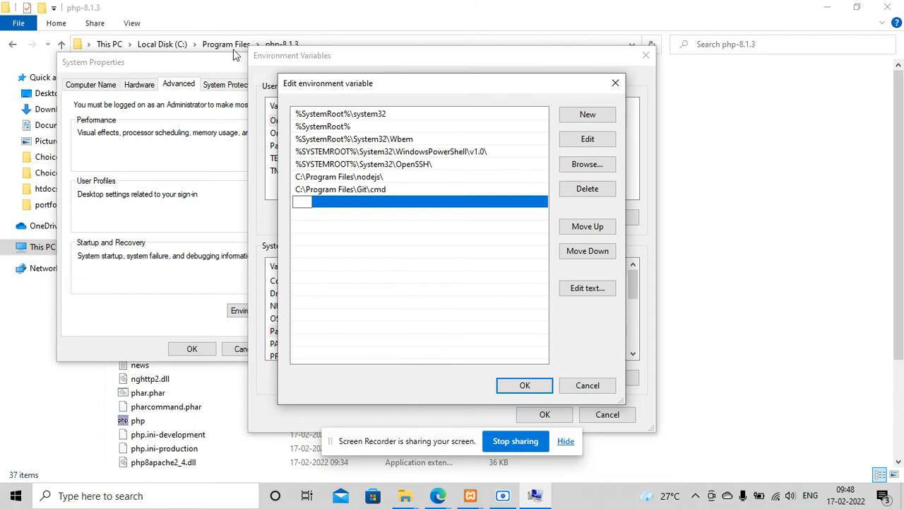
key(ctrl+v)
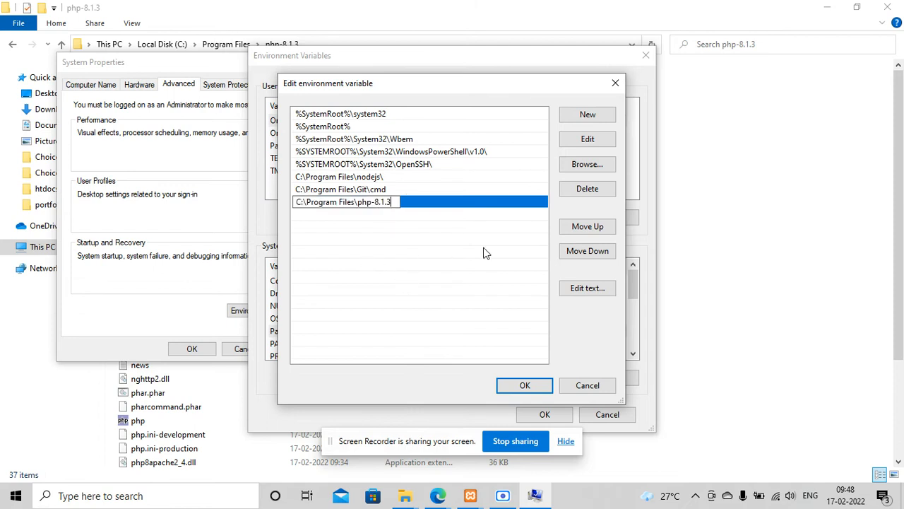
click(524, 385)
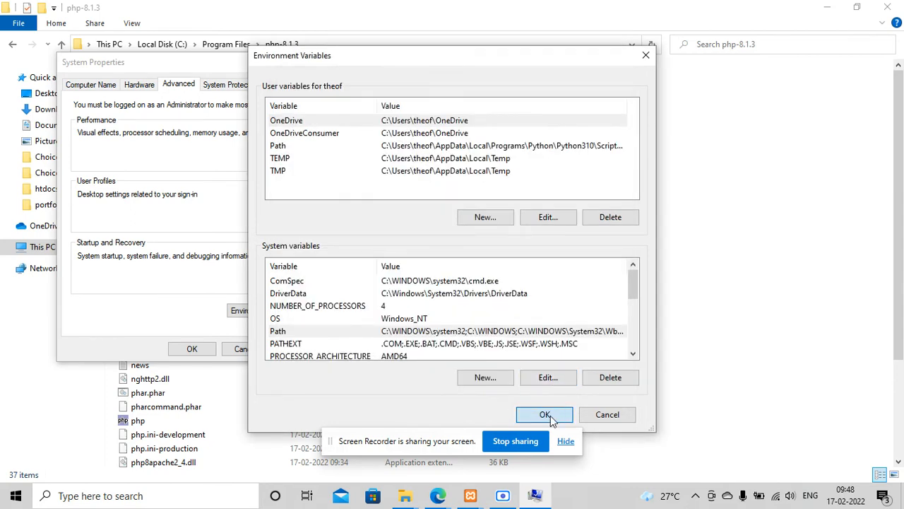
click(544, 414)
click(190, 348)
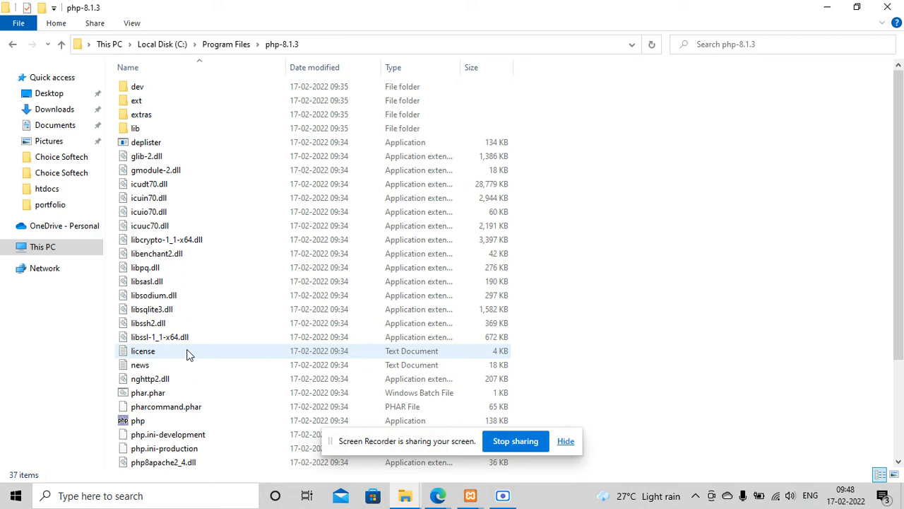
Step: Open Command Prompt and check the installed PHP version with php -v
key(super)
text(cmd)
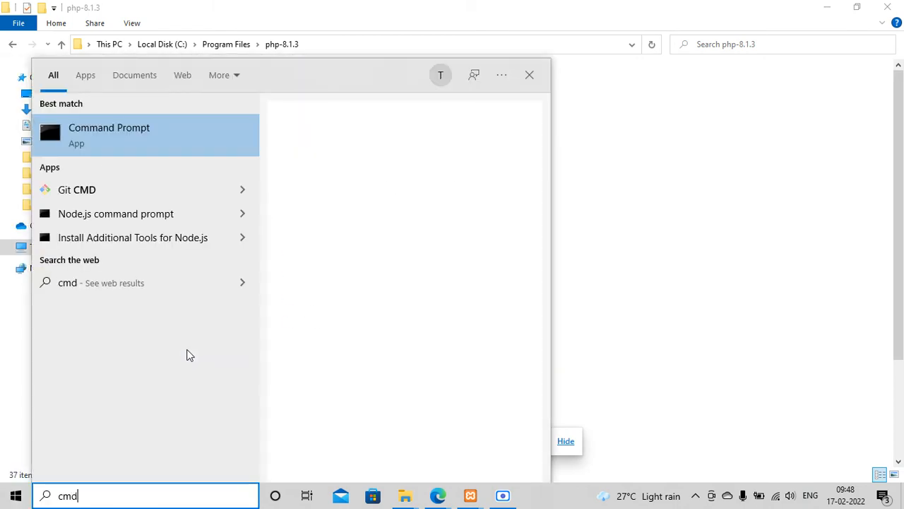
key(Return)
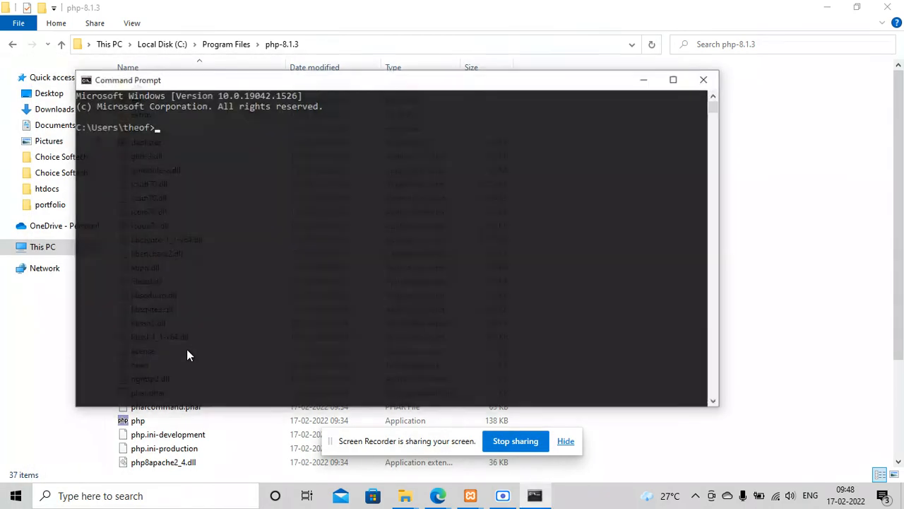
text(php)
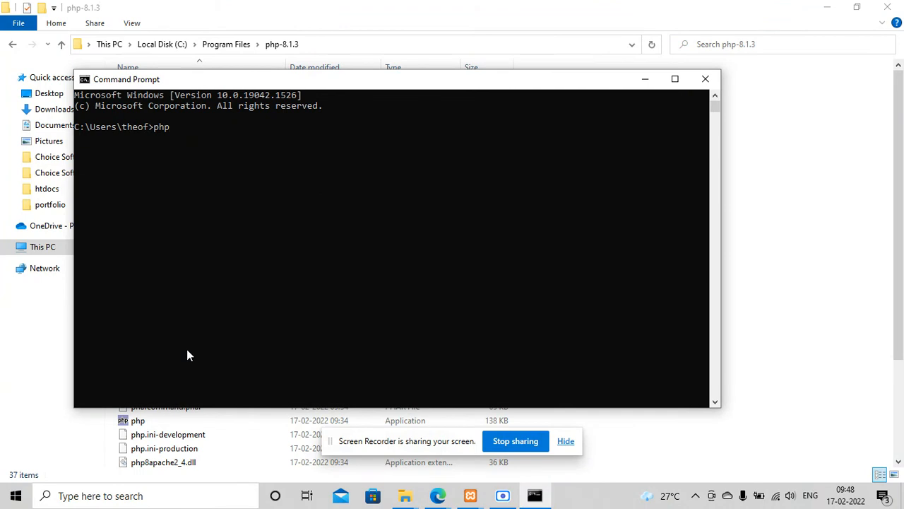
text( -v)
key(Return)
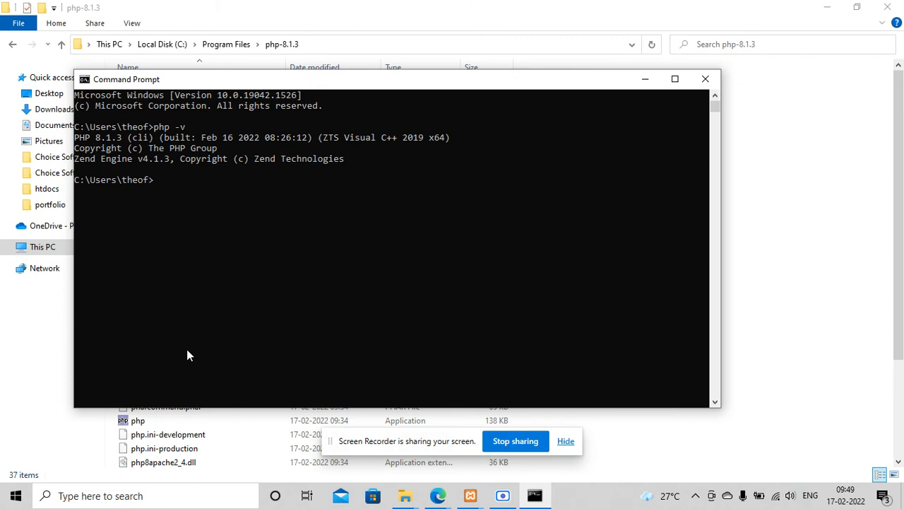
Step: Switch to Microsoft Edge and show the Shanimz Academy YouTube channel page
mouse_move(441, 497)
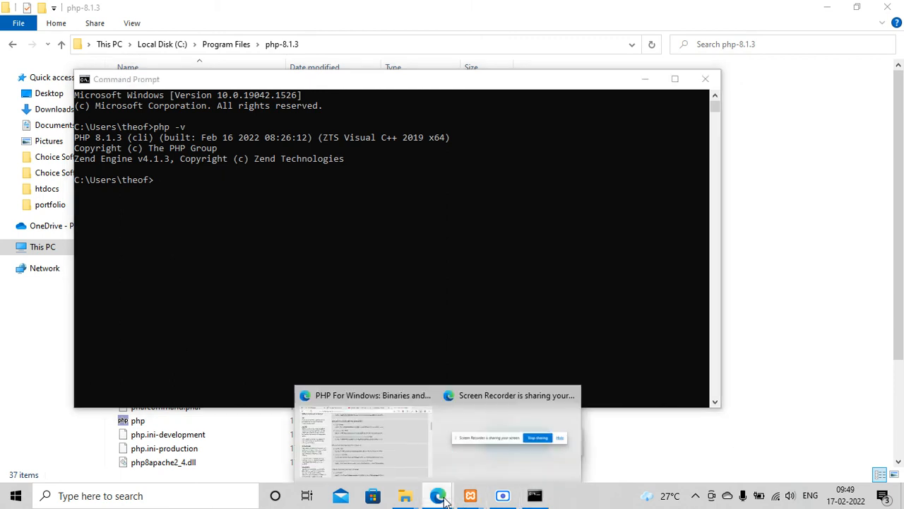
click(372, 446)
click(358, 7)
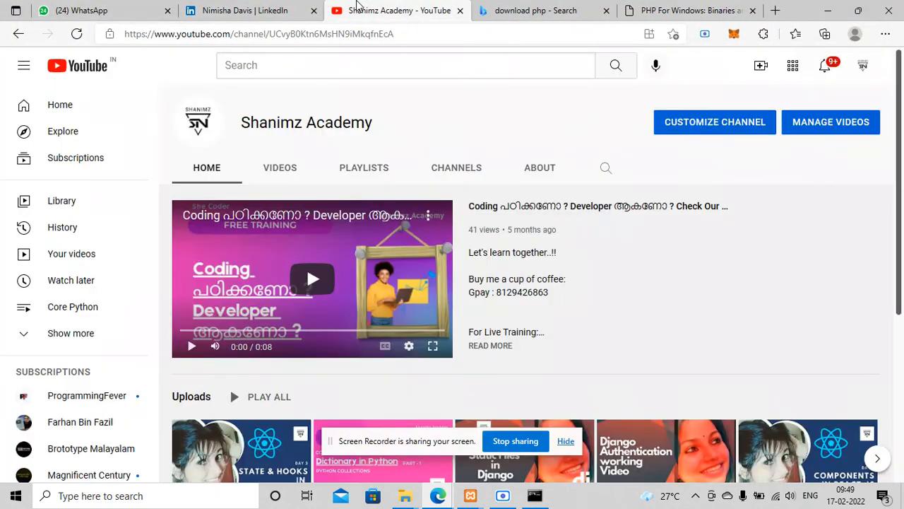